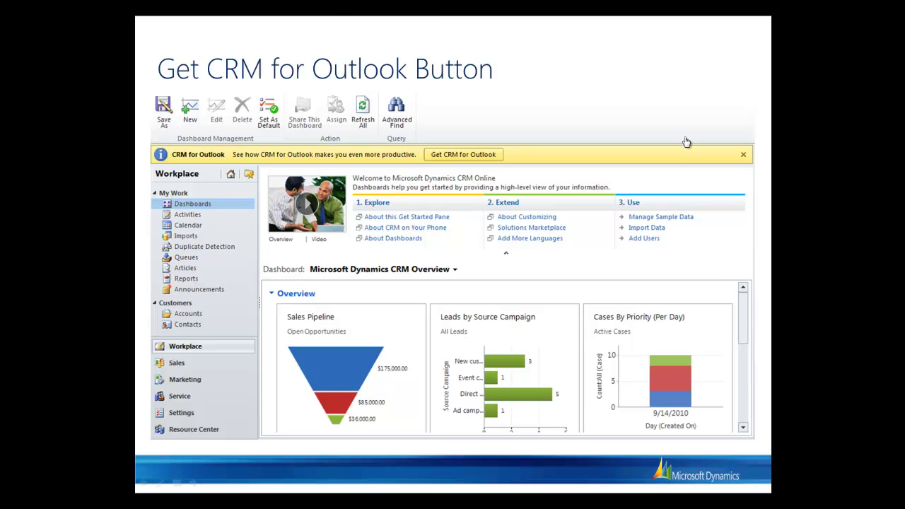
Open the Download Center page for CRM 2011 for Outlook from the Get CRM for Outlook banner.
click(195, 487)
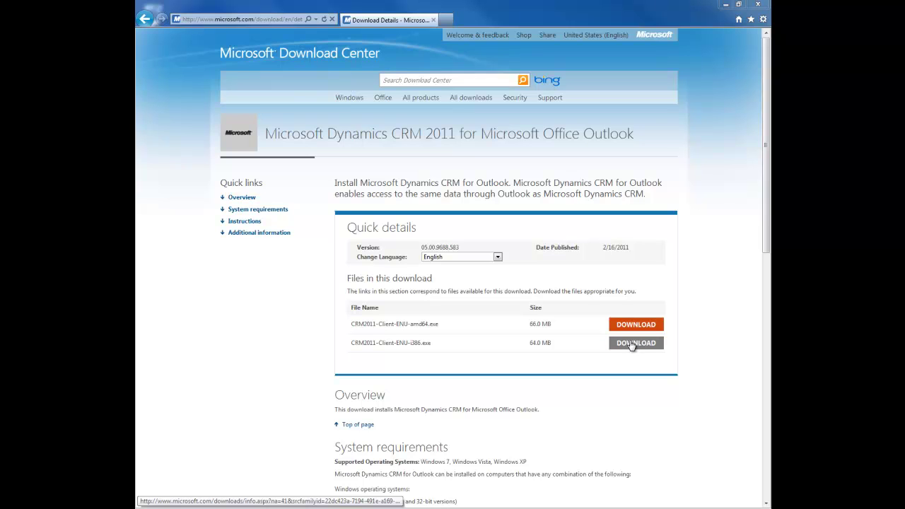
Download and save the 32-bit CRM2011-Client-ENU-i386.exe installer.
click(632, 344)
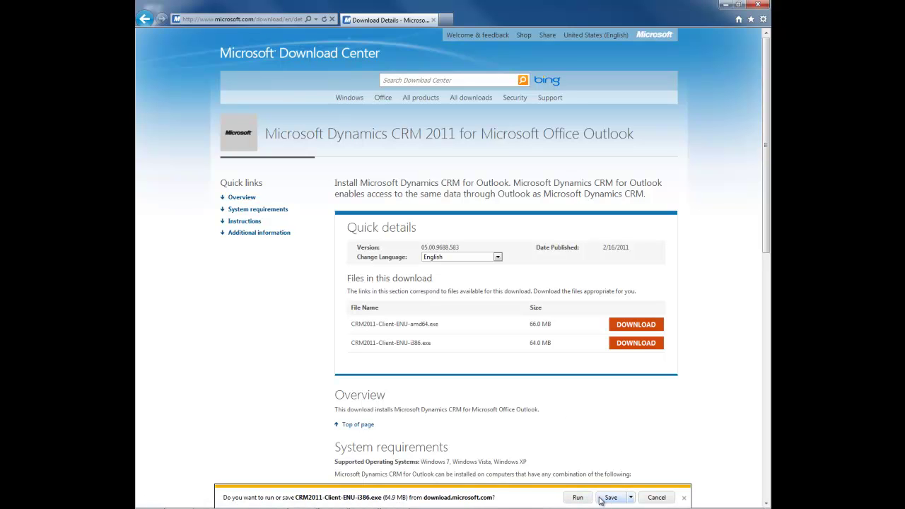
click(609, 498)
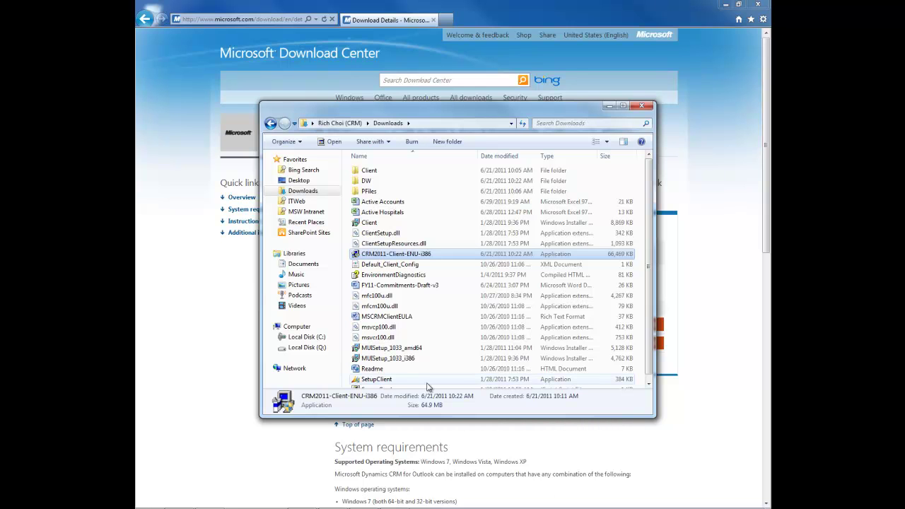
Run CRM2011-Client-ENU-i386 and extract its files to the user's home folder.
double_click(451, 256)
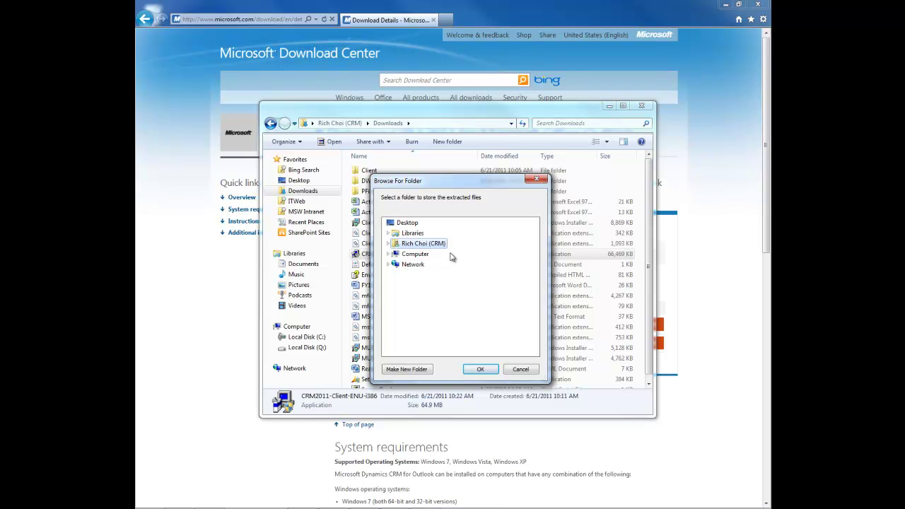
click(407, 245)
click(479, 369)
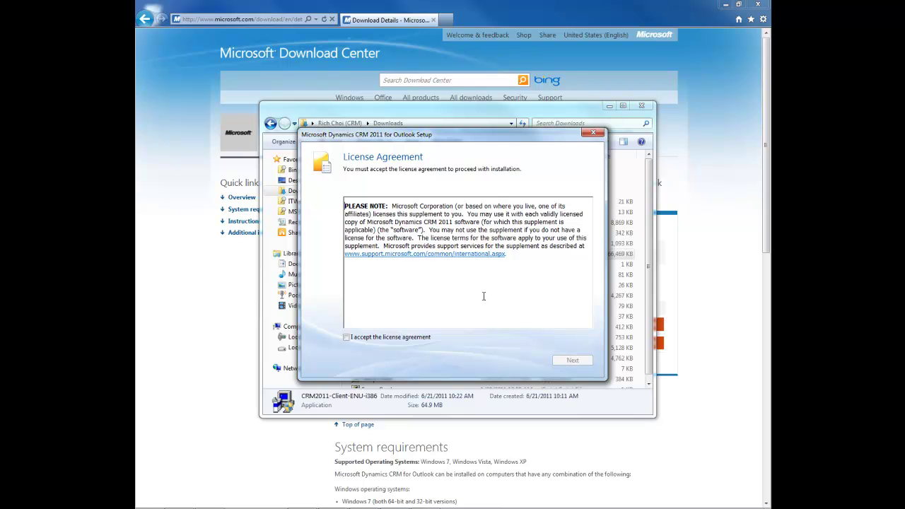
Close the Downloads window and browser, then accept the license agreement.
click(642, 106)
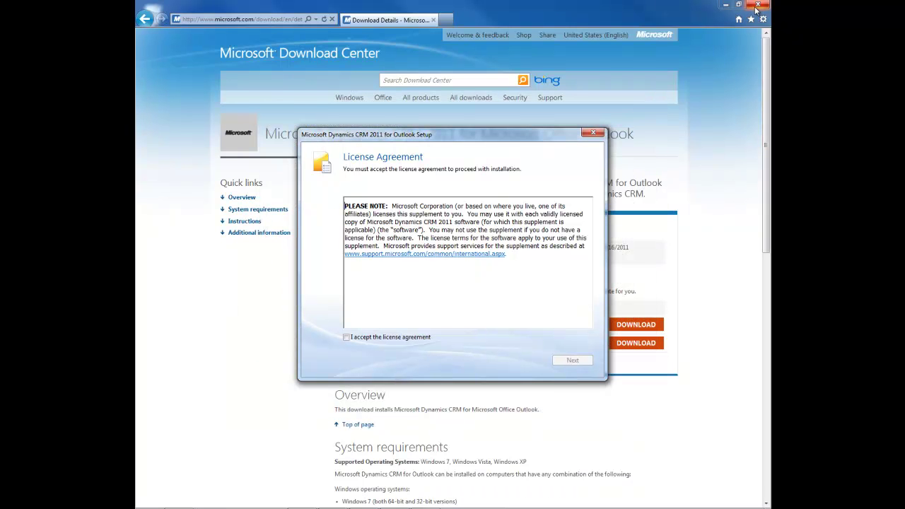
click(757, 9)
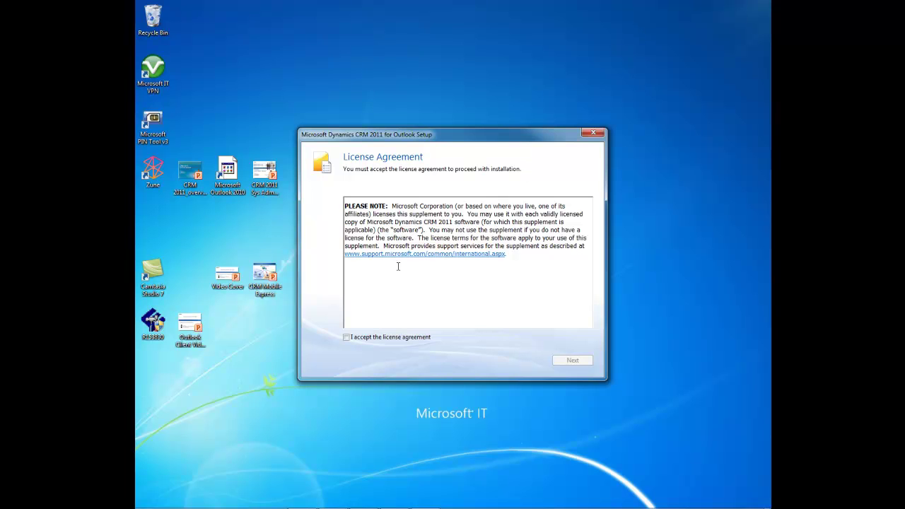
click(347, 337)
click(572, 361)
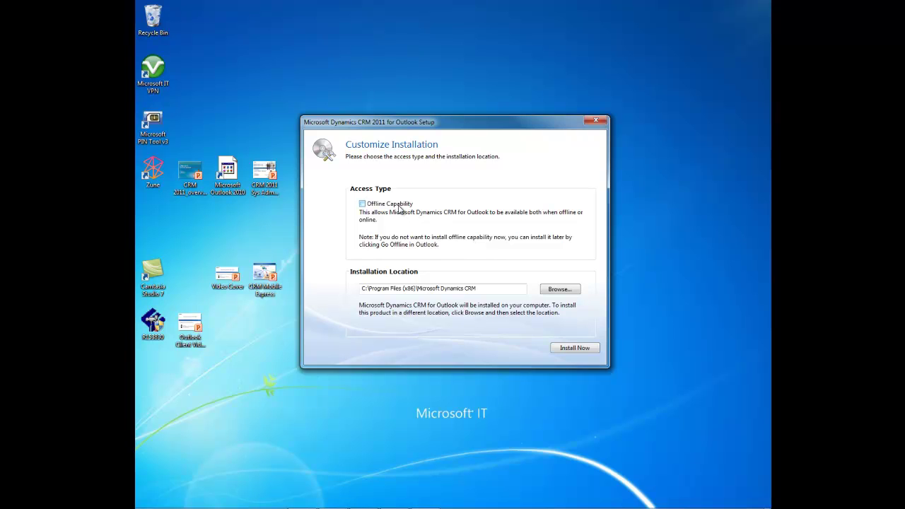
Install the Outlook client with Offline Capability left unchecked.
click(364, 208)
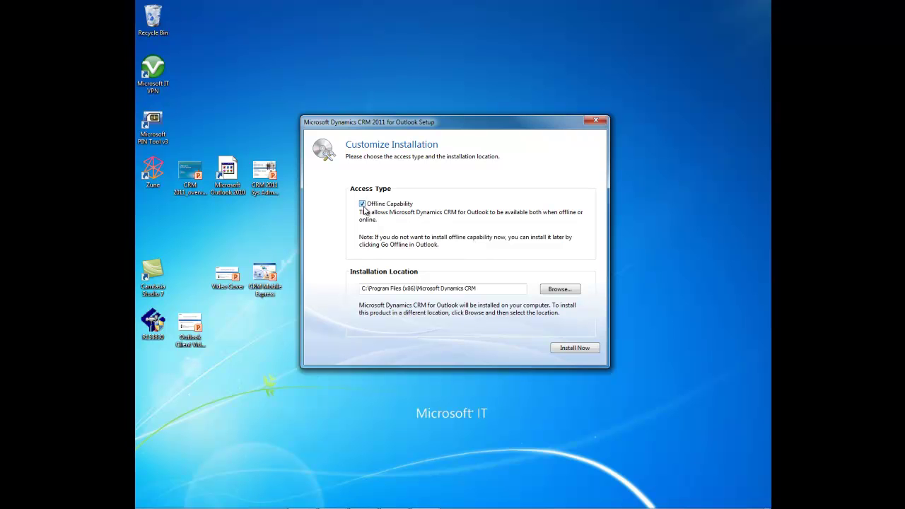
click(363, 206)
click(567, 349)
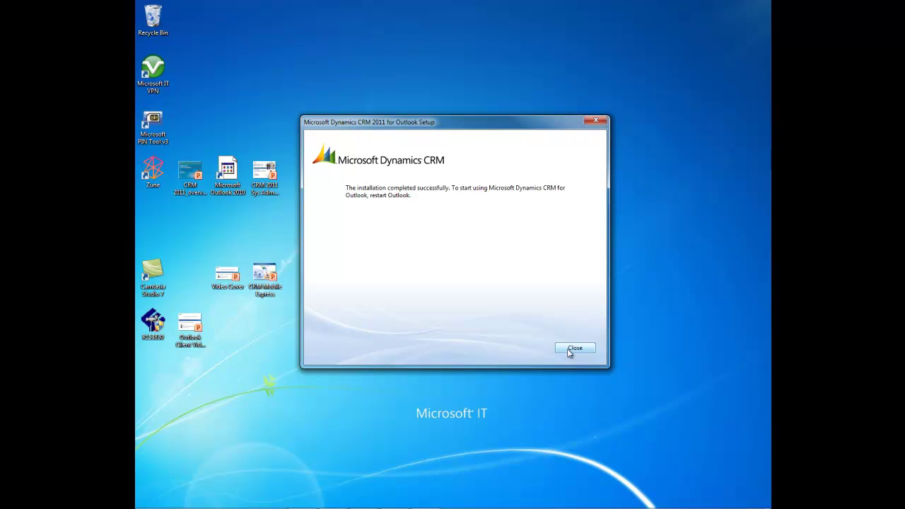
Close setup and launch Microsoft Dynamics CRM 2011 Configuration Wizard from All Programs.
click(569, 351)
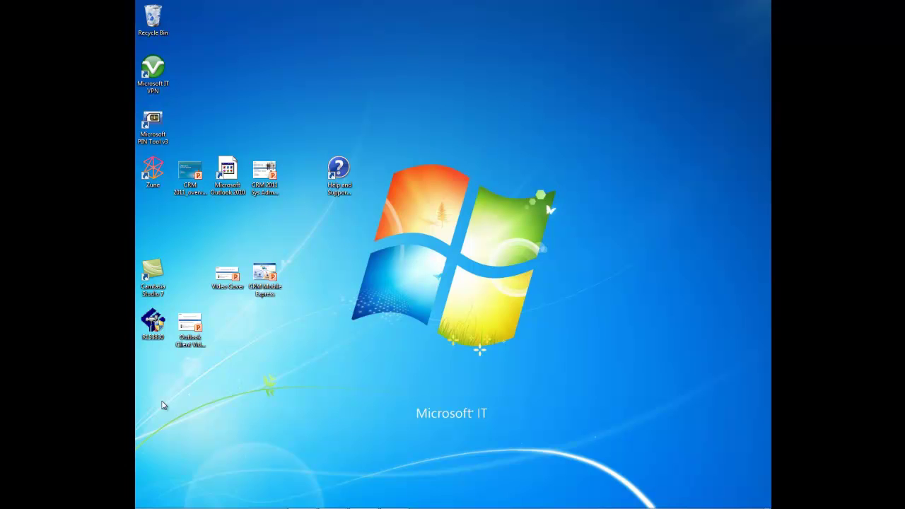
click(149, 501)
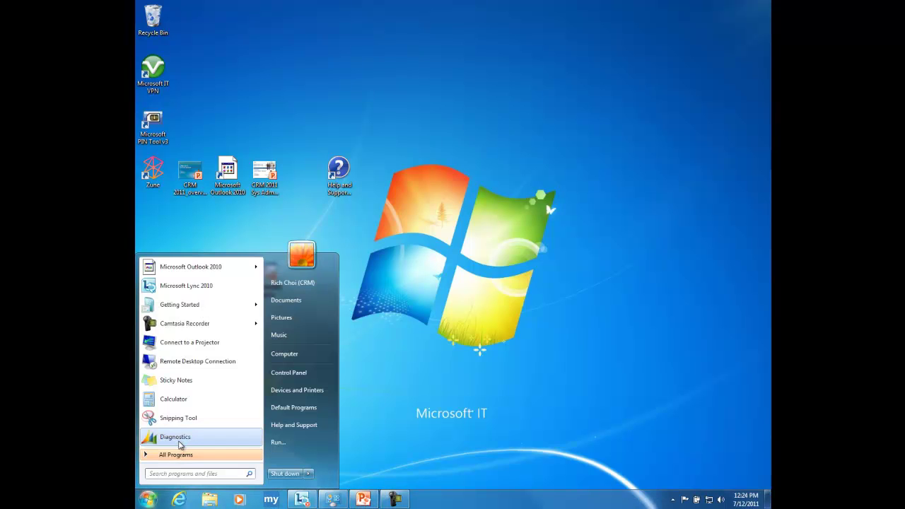
click(178, 455)
scroll(201, 390, down, 2)
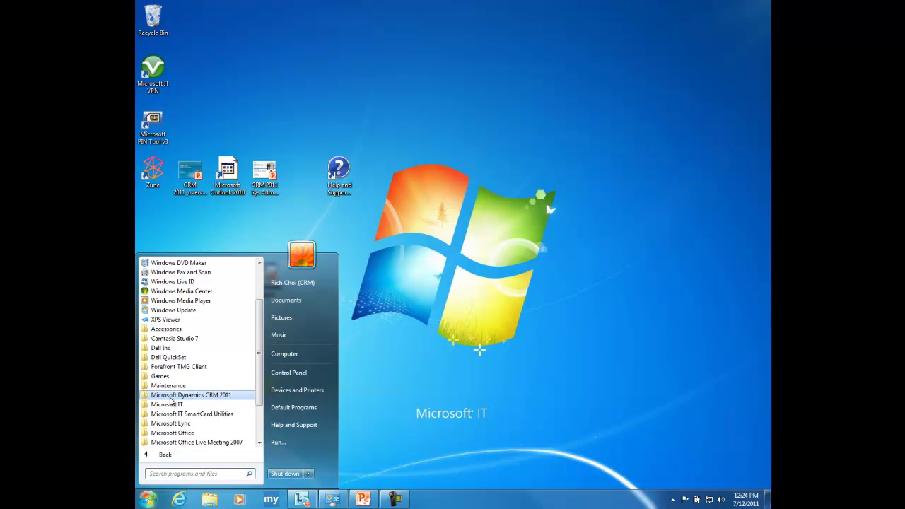
click(172, 397)
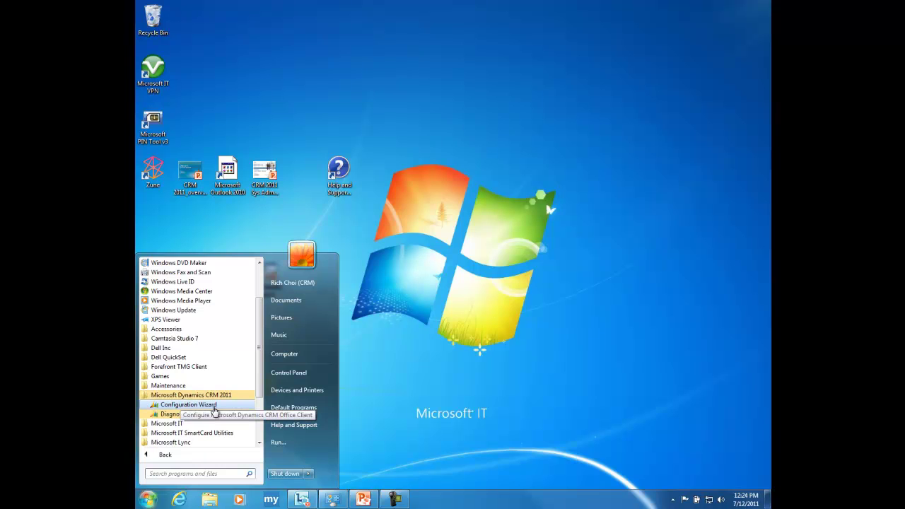
click(188, 404)
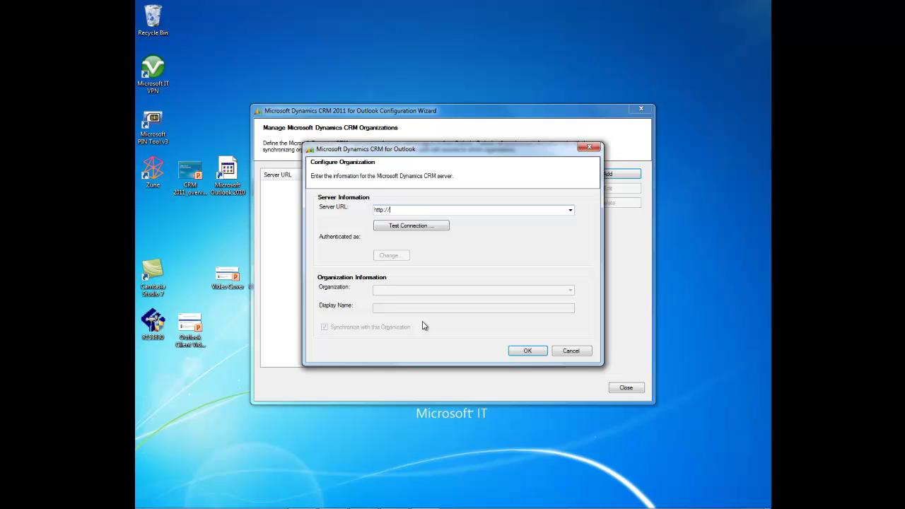
Select CRM Online as the server URL and test the connection.
click(570, 211)
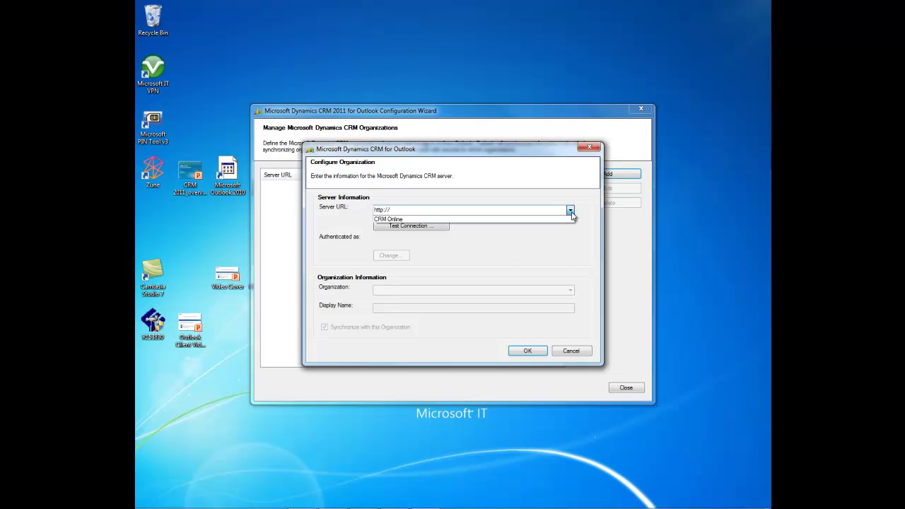
click(387, 219)
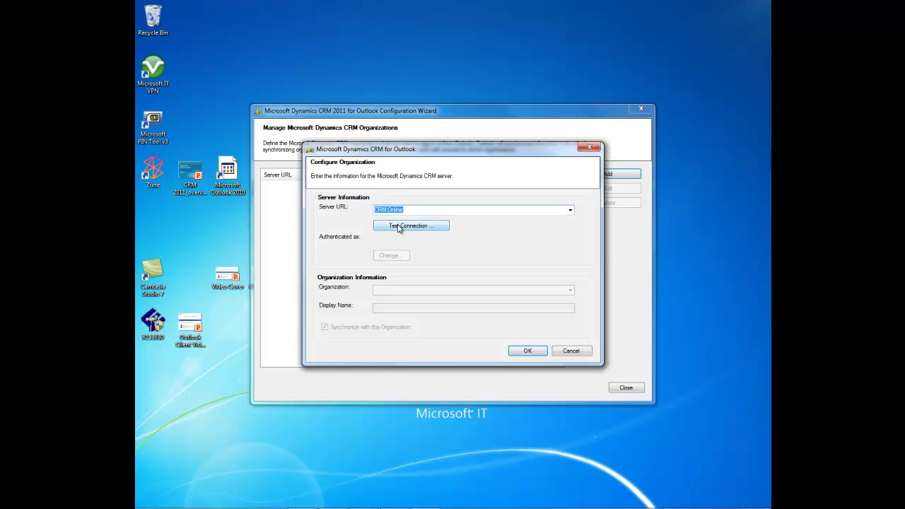
click(398, 228)
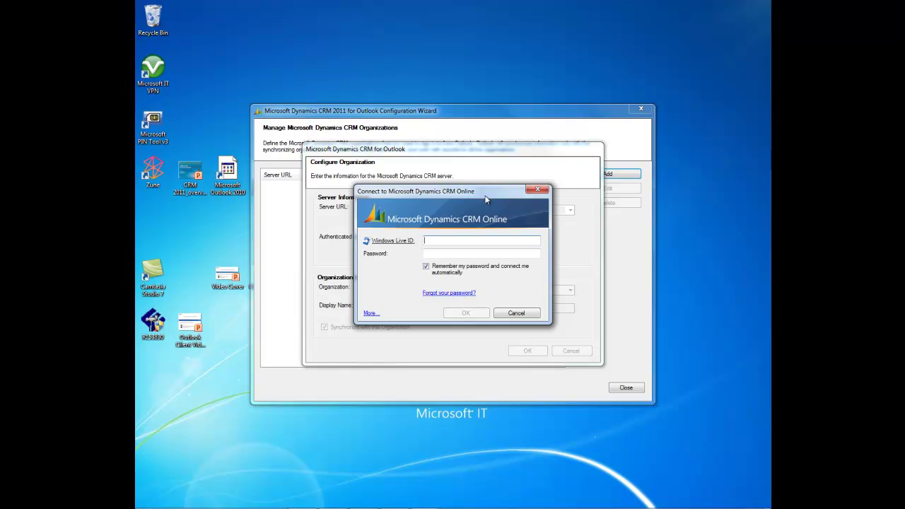
Sign in with the Windows Live ID and password, then choose the CRMonlinerc organization.
key(Tab)
text(**********)
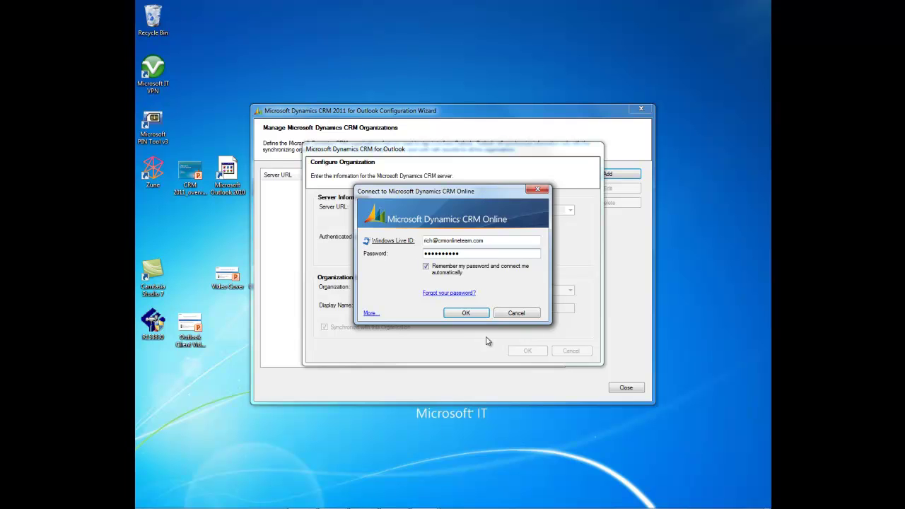
click(473, 317)
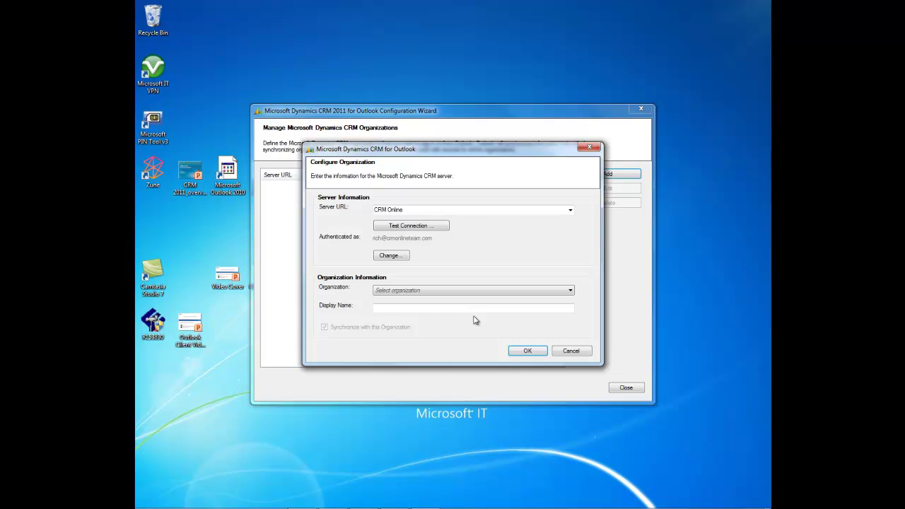
click(571, 292)
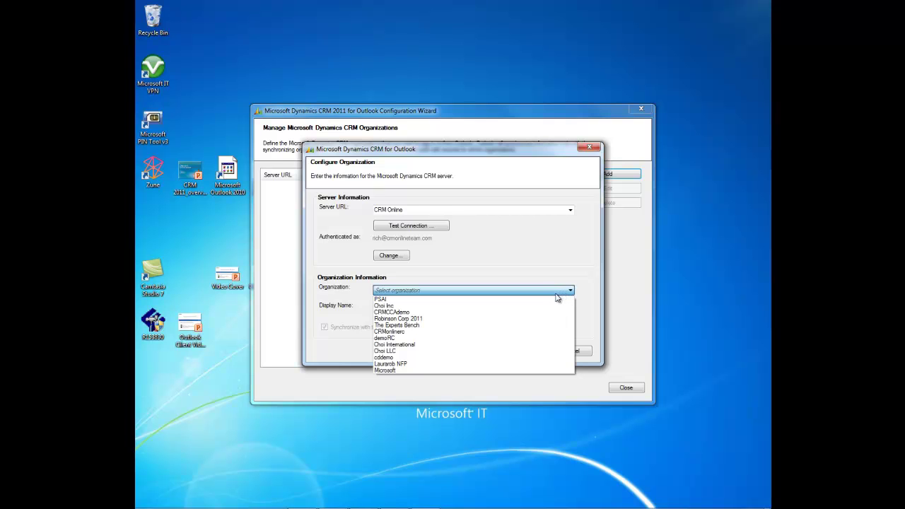
click(388, 332)
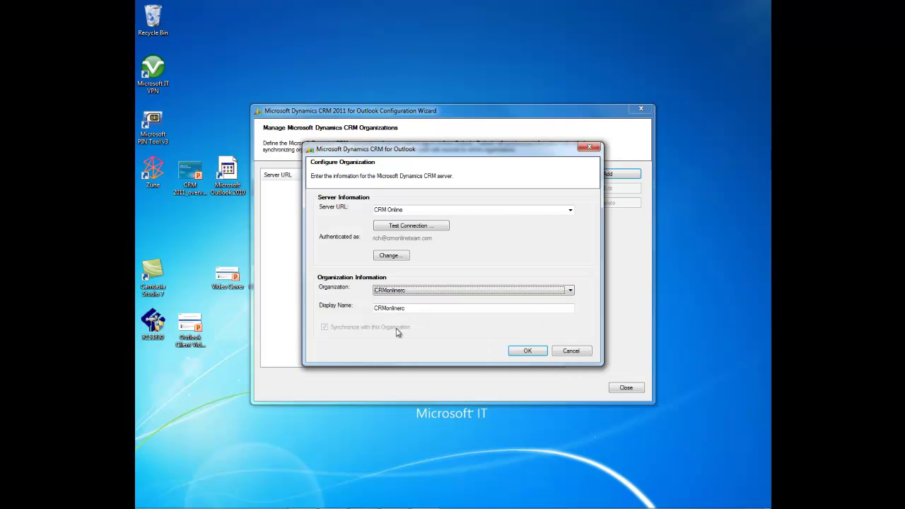
Confirm CRMonlinerc as the organization, wait for it to be added, and close the wizard.
click(527, 351)
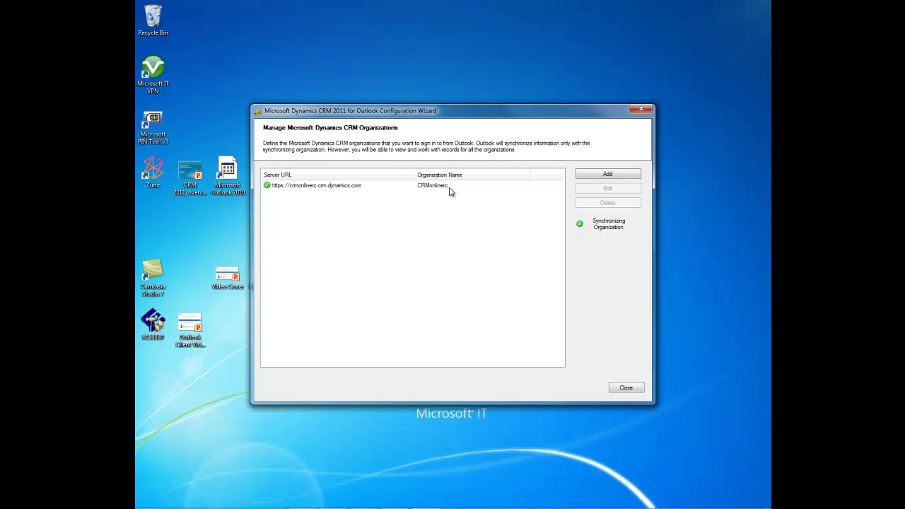
click(626, 388)
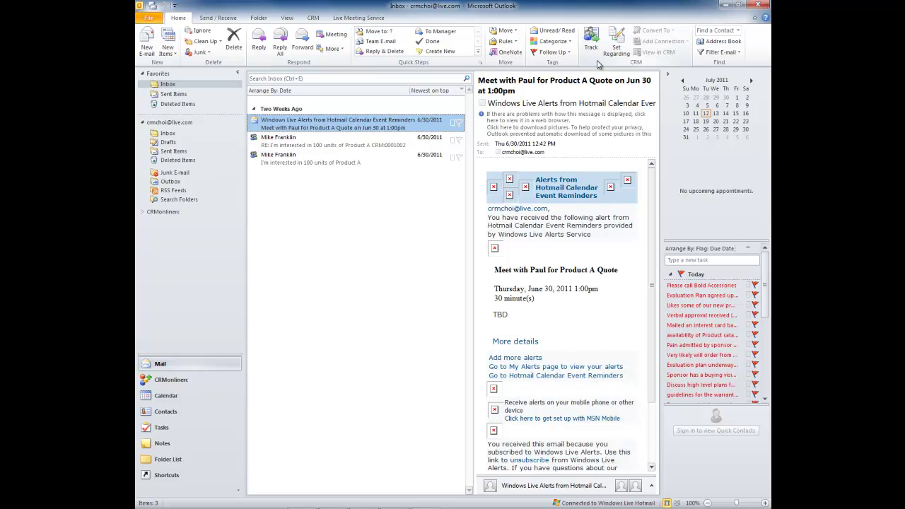
Expand CRMonlinerc and its Sales folder to reveal Leads, Accounts, Contacts and more.
click(142, 212)
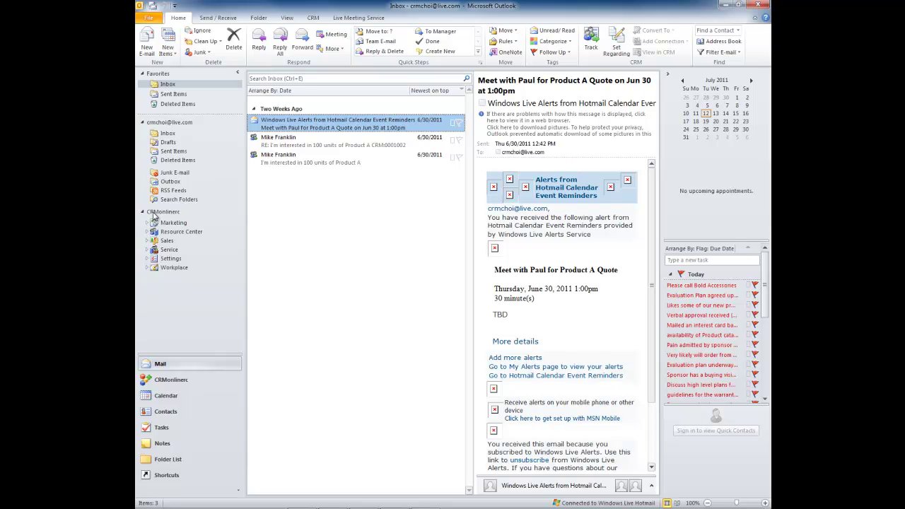
click(146, 240)
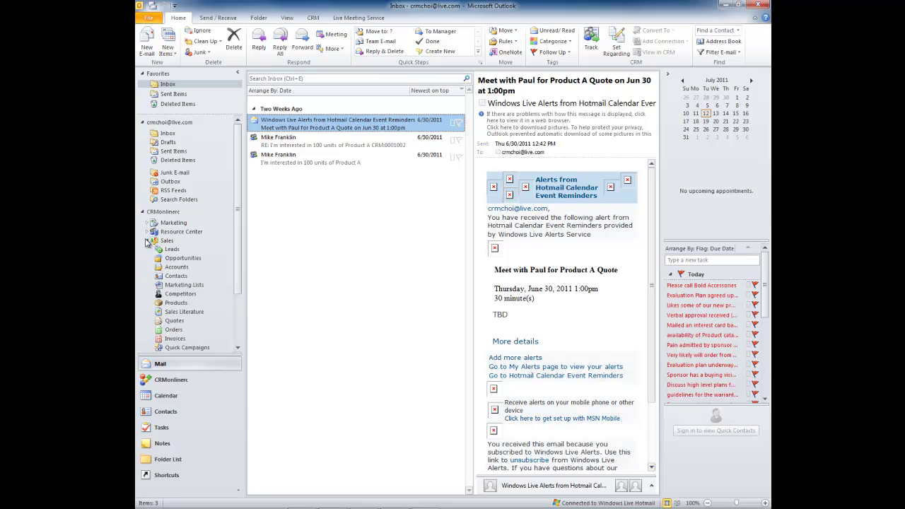